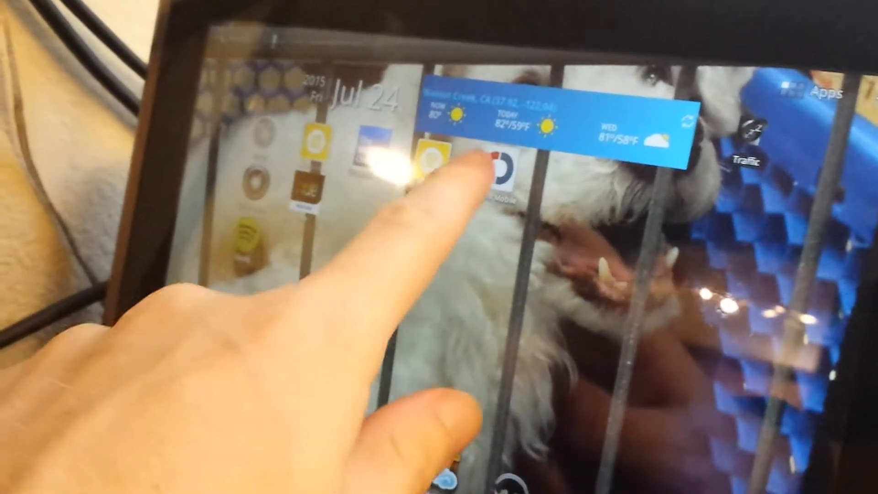
Step: Launch iMonnit, view a sensor's reading history, then show the outside temperature as a week-long chart
left_click(501, 168)
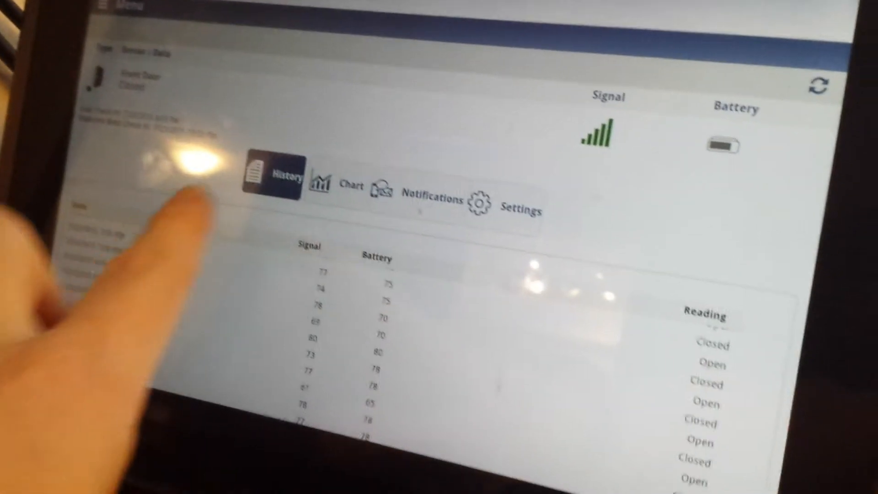
left_click(318, 177)
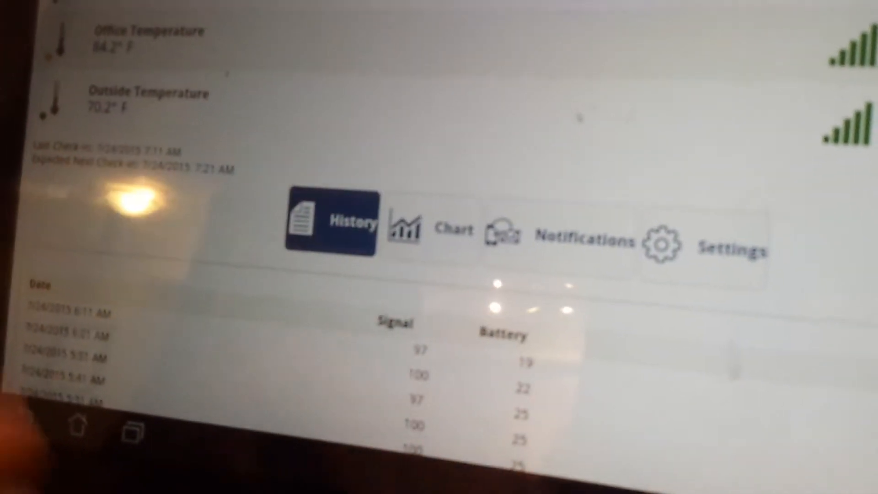
left_click(370, 230)
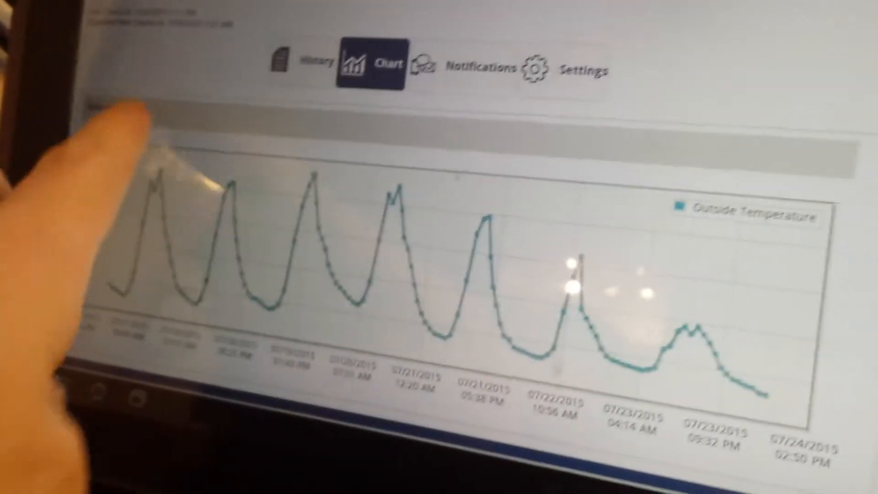
scroll(147, 148, "up", 2)
scroll(158, 234, "up", 2)
scroll(123, 241, "up", 2)
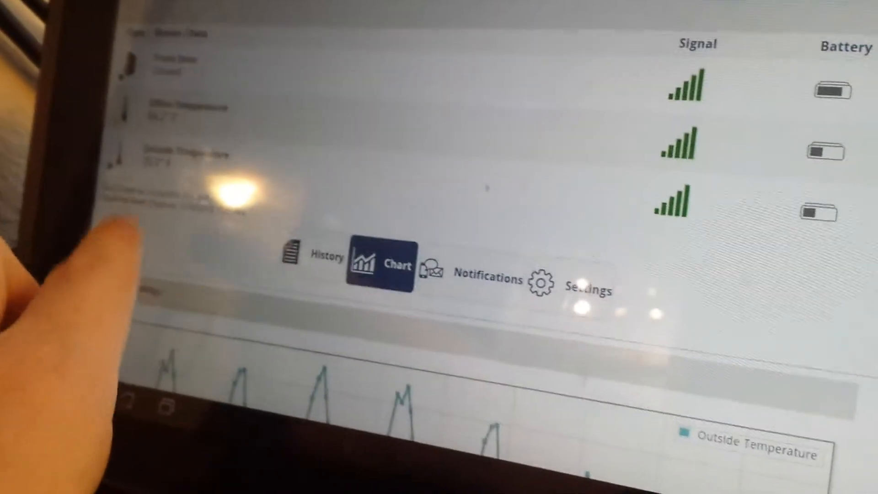